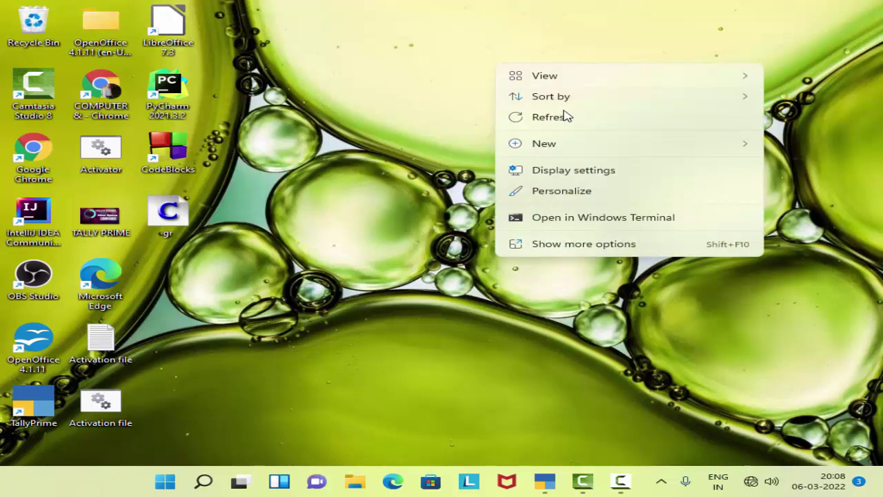
{"action": "left_click", "coordinate": [565, 118]}
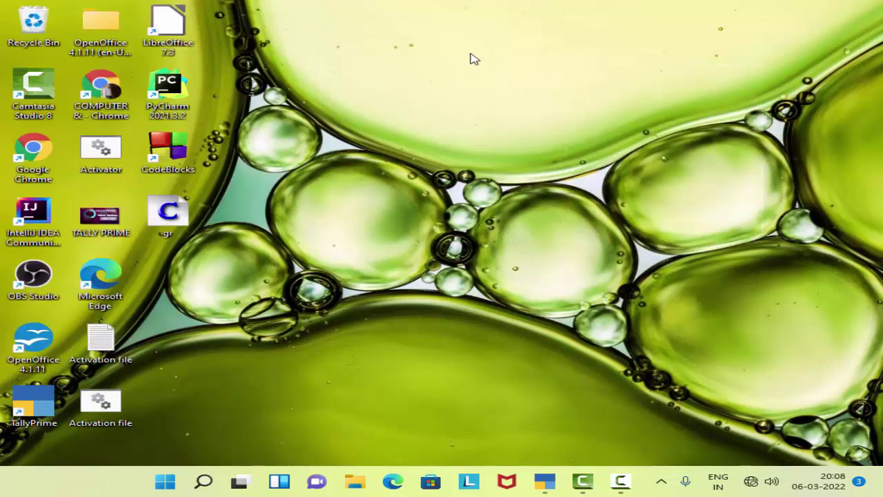
{"action": "right_click", "coordinate": [474, 59]}
{"action": "left_click", "coordinate": [523, 104]}
{"action": "right_click", "coordinate": [457, 34]}
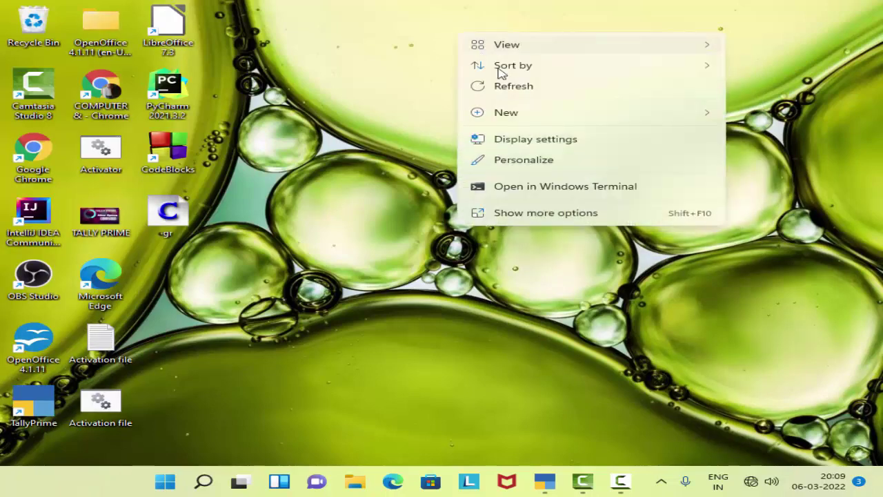
{"action": "left_click", "coordinate": [527, 88]}
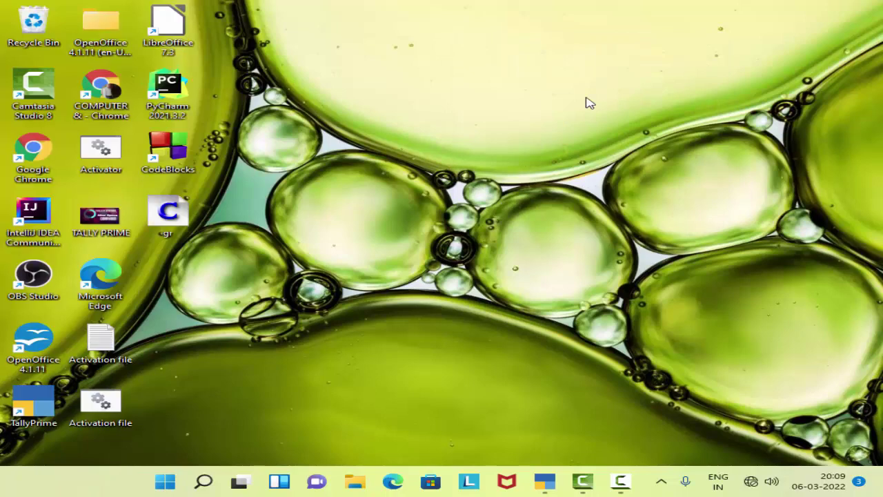
- Switch to TallyPrime, open the Stock Summary report and select the Wireless Mouse line
{"action": "left_click", "coordinate": [545, 480]}
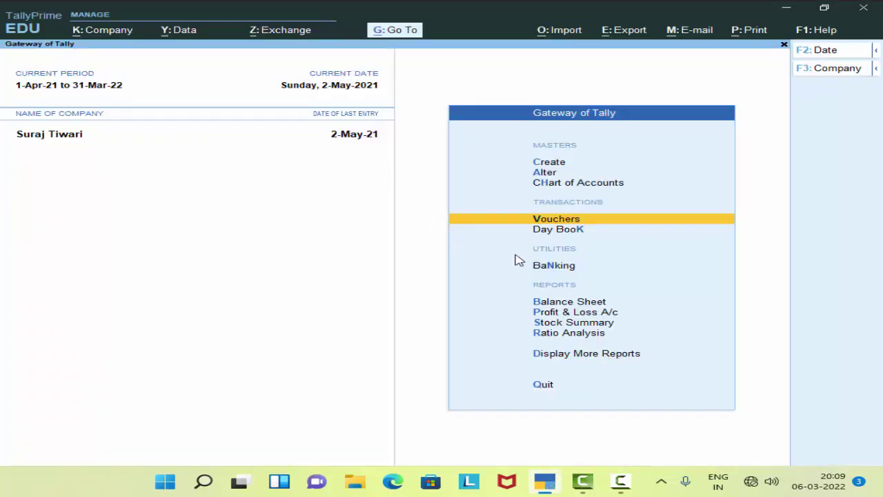
{"action": "left_click", "coordinate": [586, 323]}
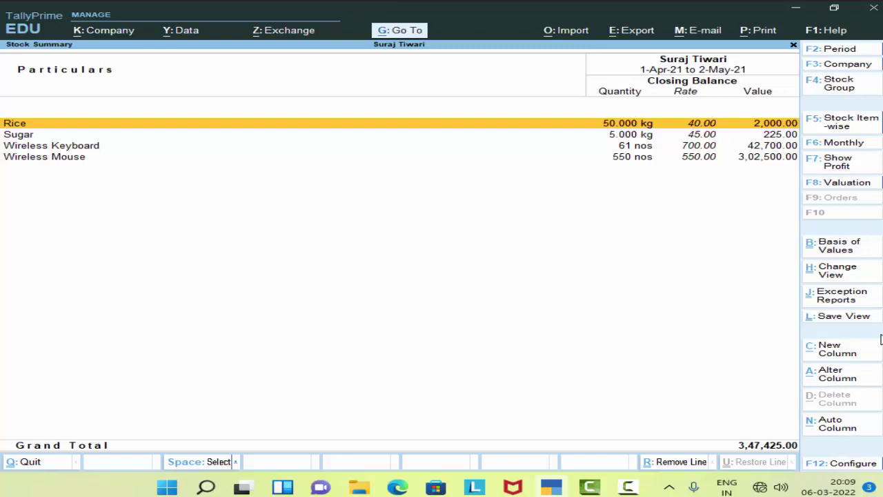
{"action": "left_click", "coordinate": [55, 159]}
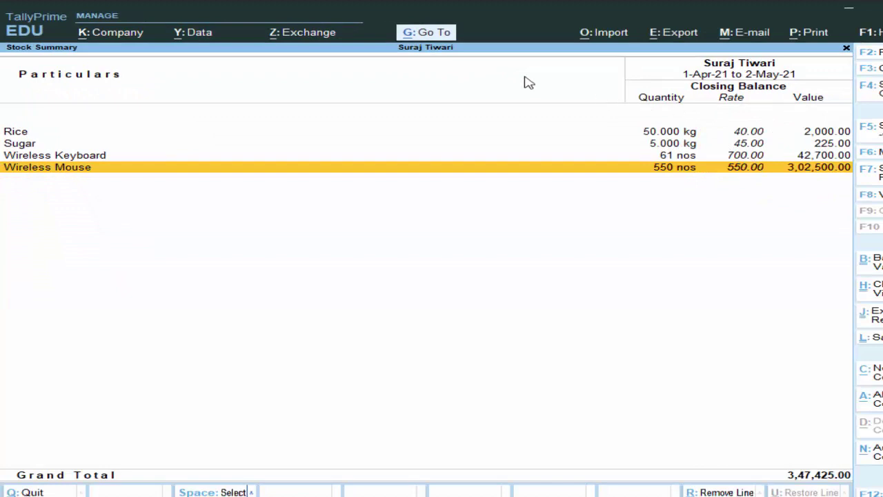
- Open the Godown Summary report for the Raghav Nagar godown
{"action": "key", "text": "alt+g"}
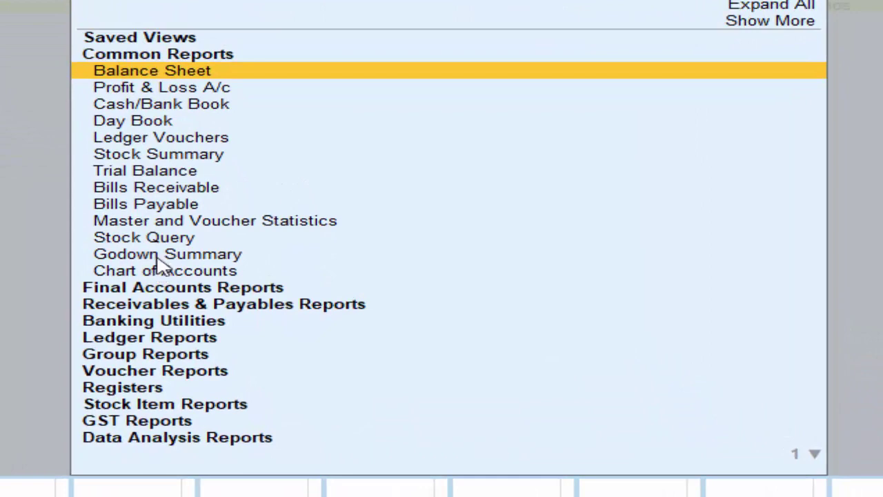
{"action": "left_click", "coordinate": [164, 255]}
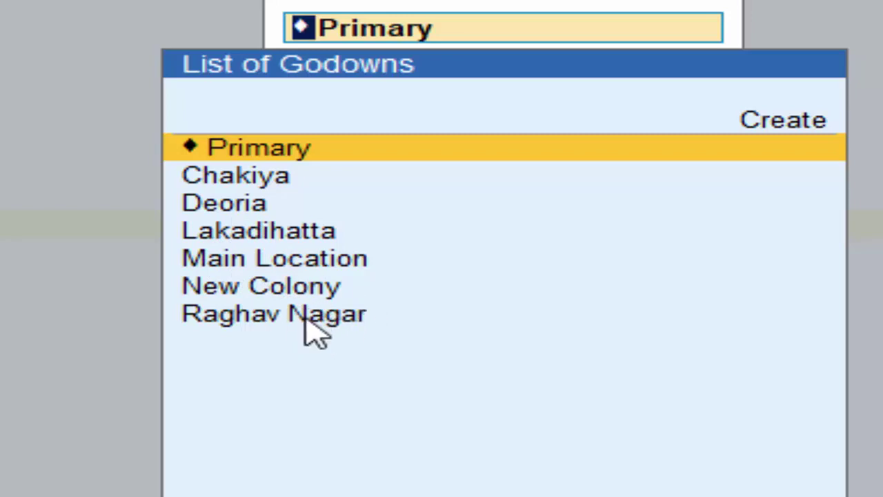
{"action": "left_click", "coordinate": [306, 319]}
{"action": "left_click", "coordinate": [307, 319]}
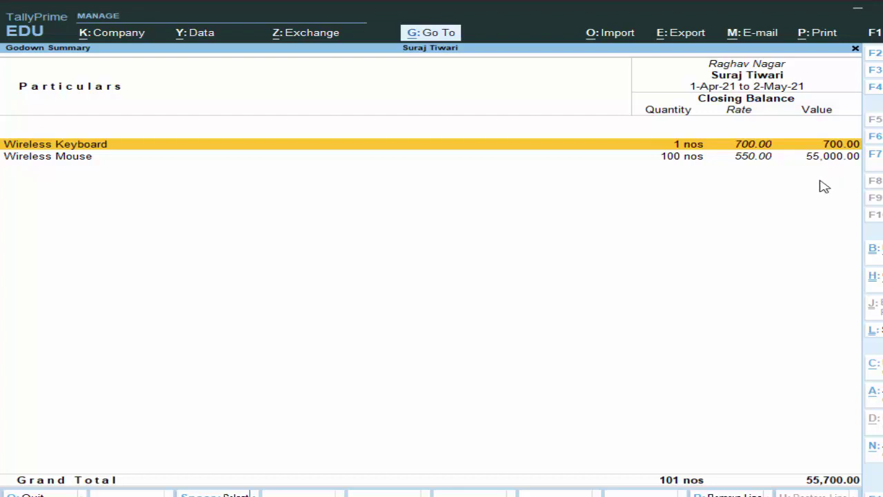
- View the Godown Summary for New Colony and for Main Location
{"action": "key", "text": "F4"}
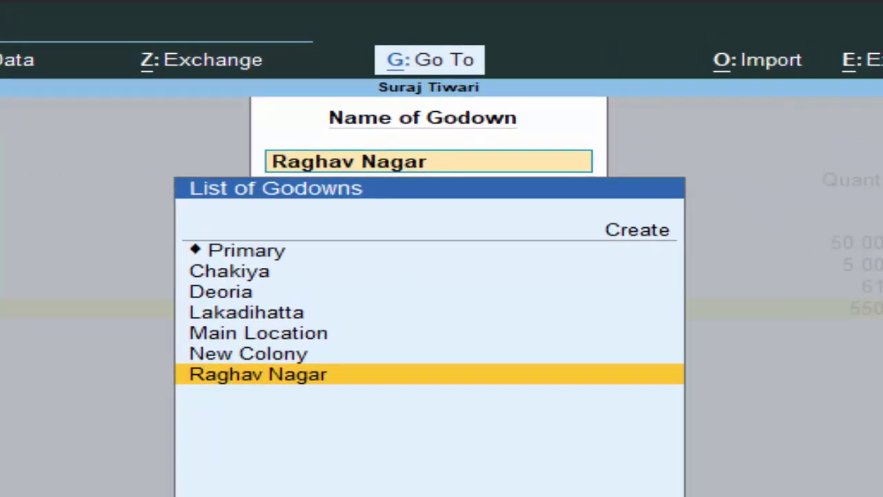
{"action": "key", "text": "Up"}
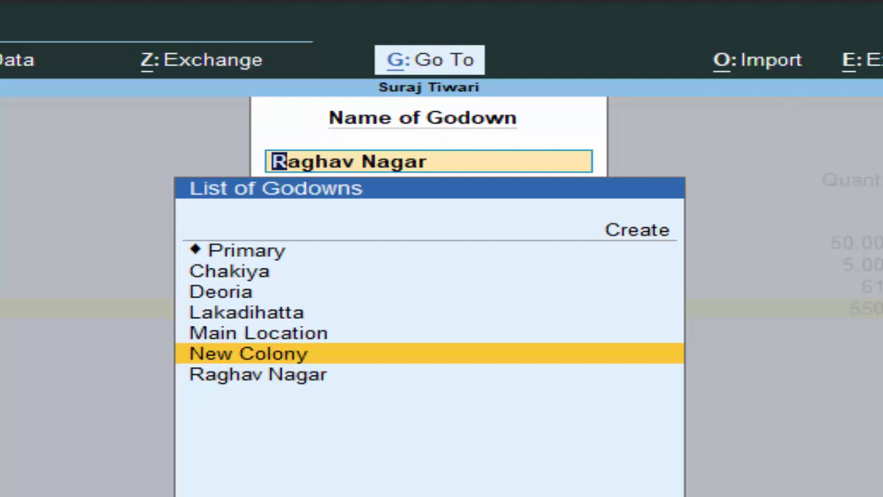
{"action": "key", "text": "Return"}
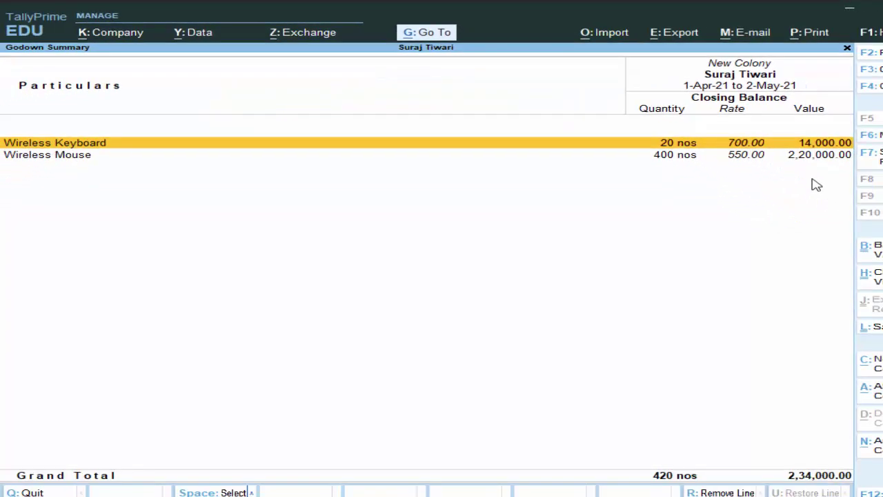
{"action": "key", "text": "Escape"}
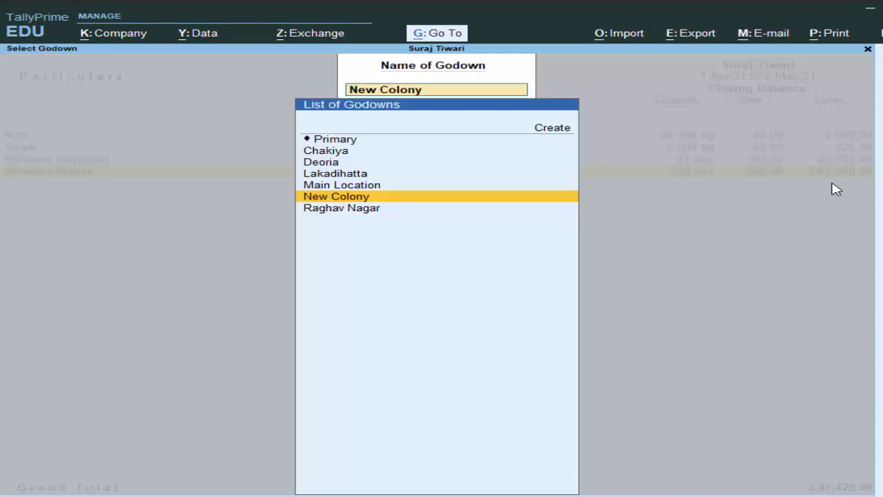
{"action": "key", "text": "Up"}
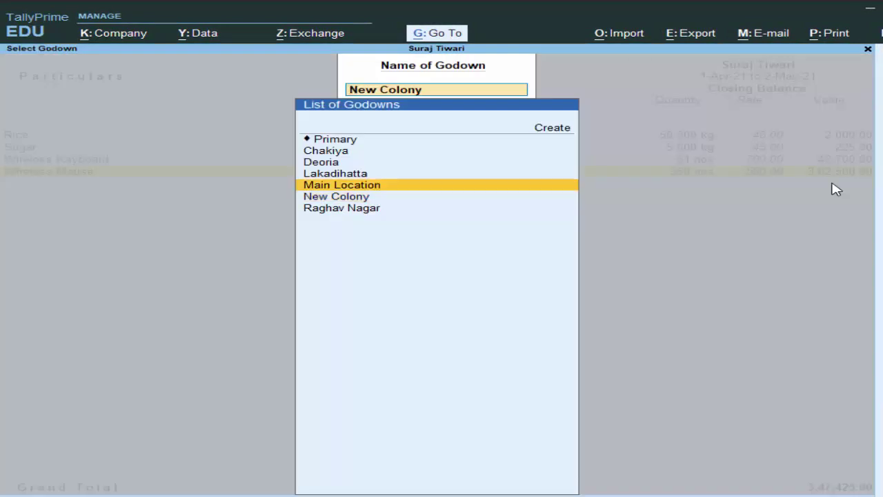
{"action": "key", "text": "Return"}
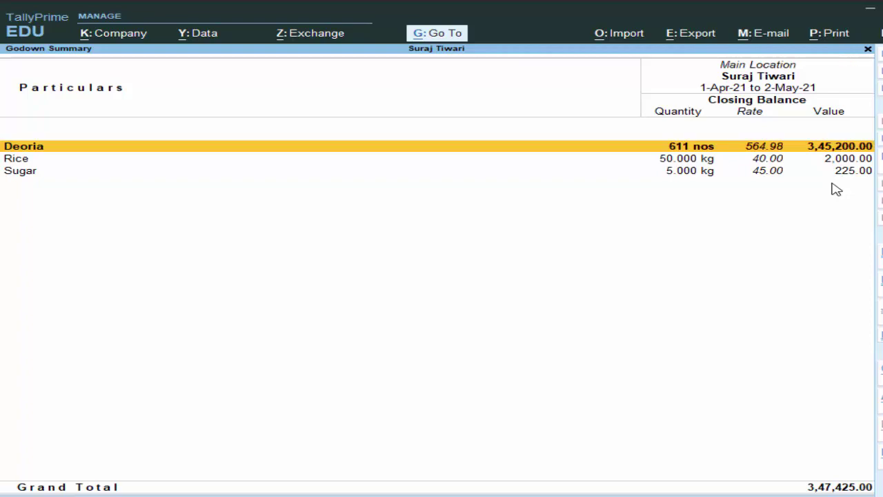
- View the Godown Summary for Lakadihatta and for Deoria
{"action": "key", "text": "Escape"}
{"action": "key", "text": "Up"}
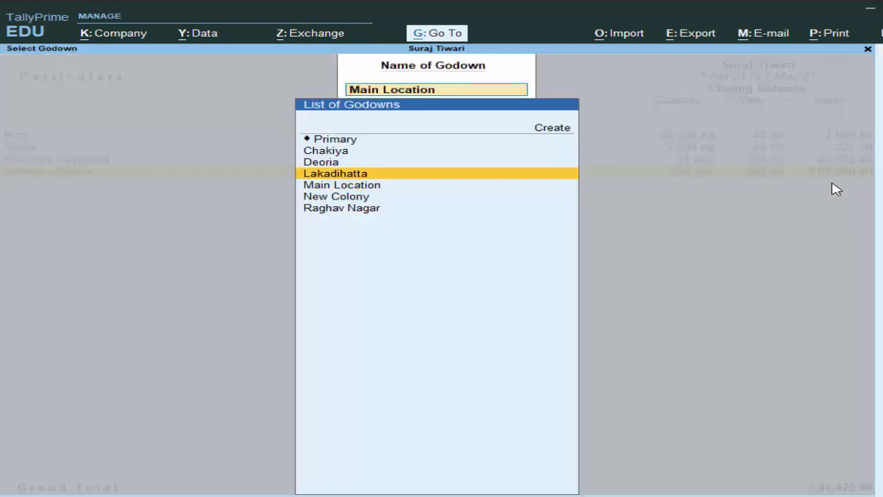
{"action": "key", "text": "Return"}
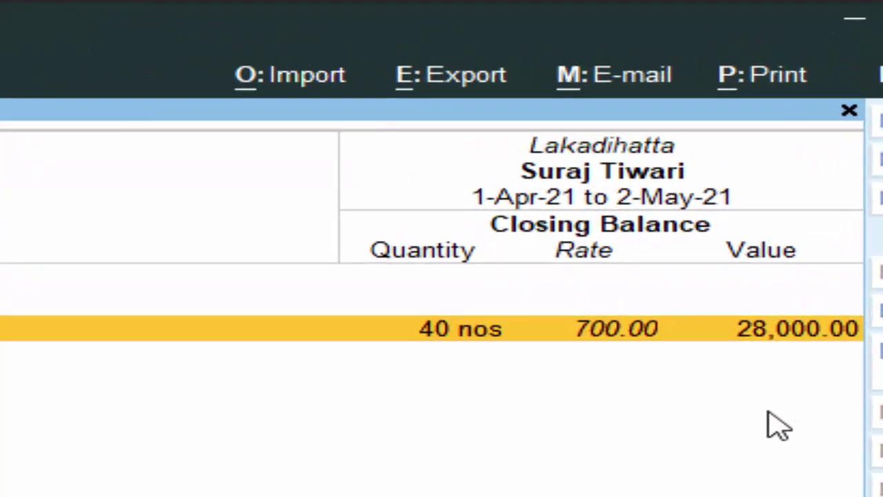
{"action": "key", "text": "F4"}
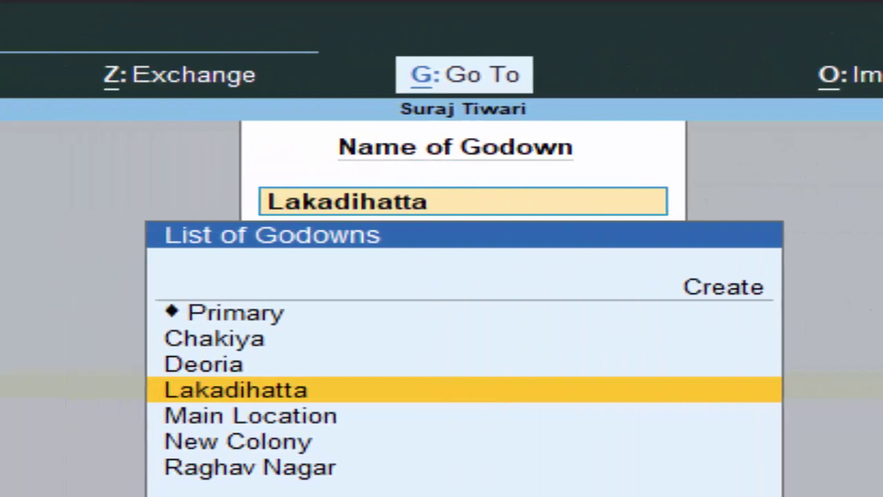
{"action": "key", "text": "Up"}
{"action": "key", "text": "Return"}
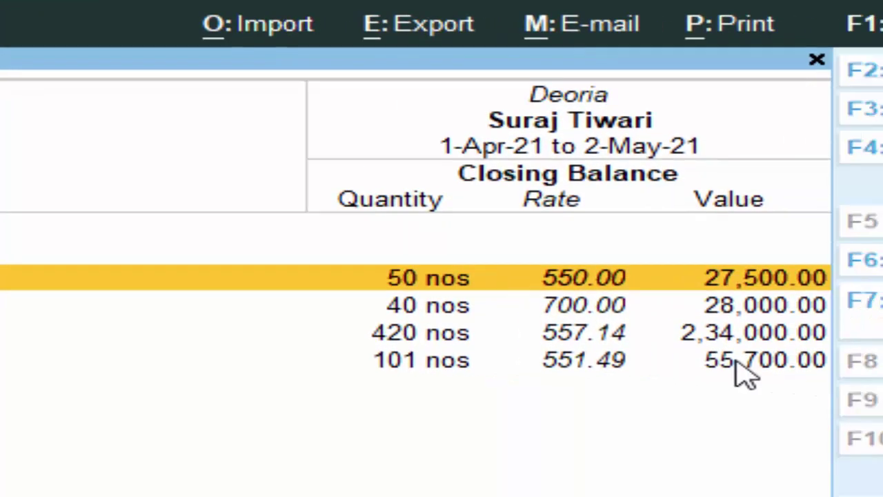
- View the Godown Summary for Chakiya and return to the Gateway of Tally
{"action": "key", "text": "F4"}
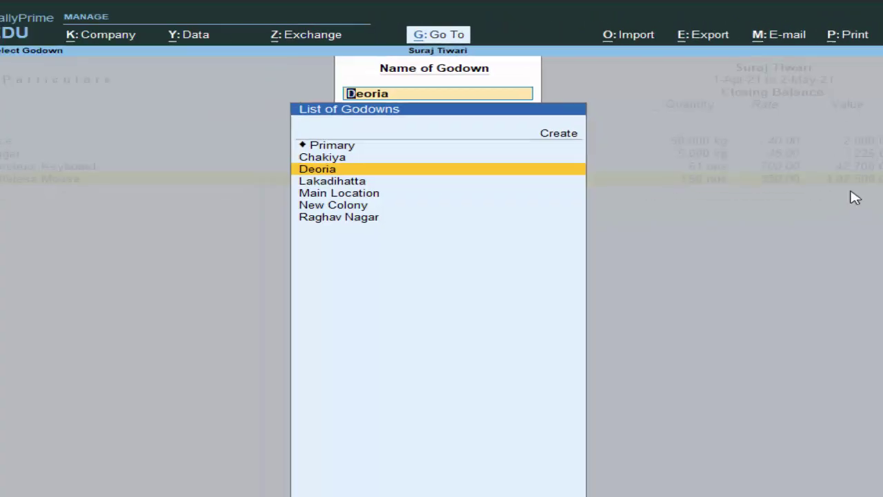
{"action": "key", "text": "Up"}
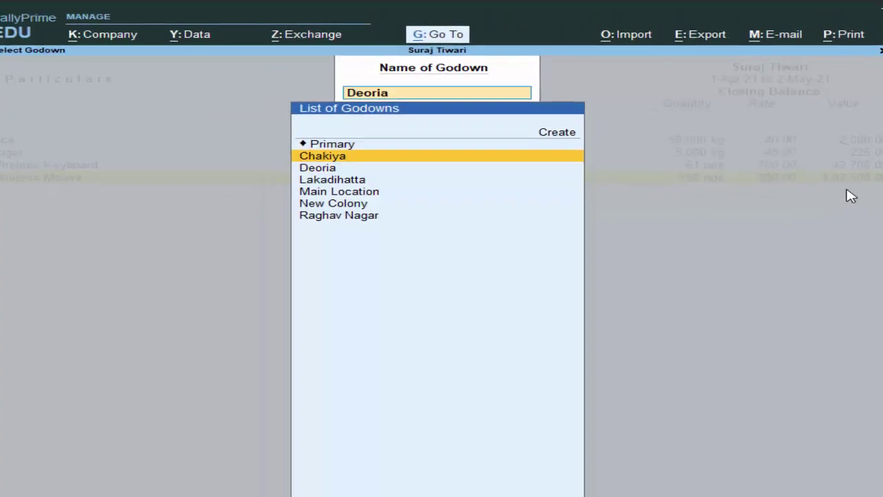
{"action": "key", "text": "Return"}
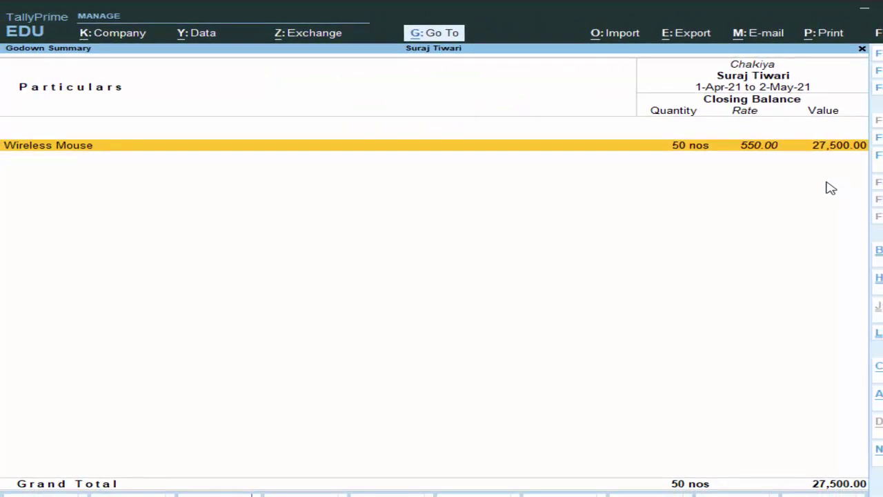
{"action": "key", "text": "F4"}
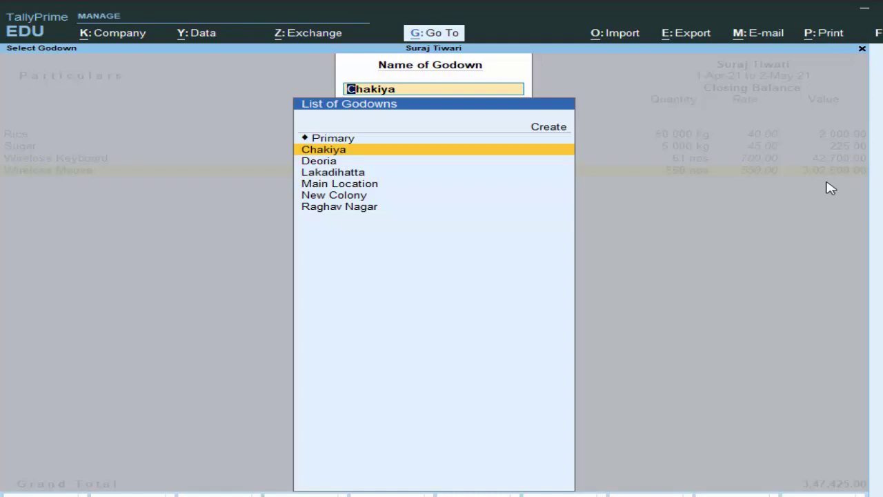
{"action": "key", "text": "Escape"}
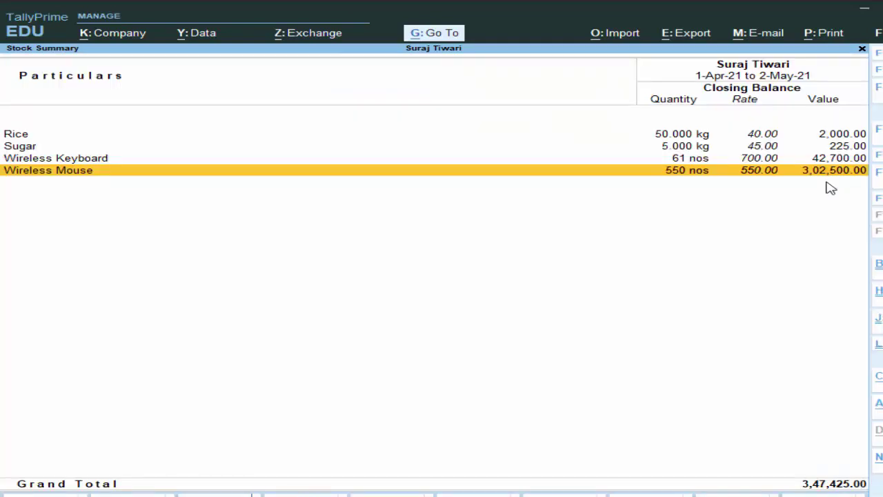
{"action": "key", "text": "Escape"}
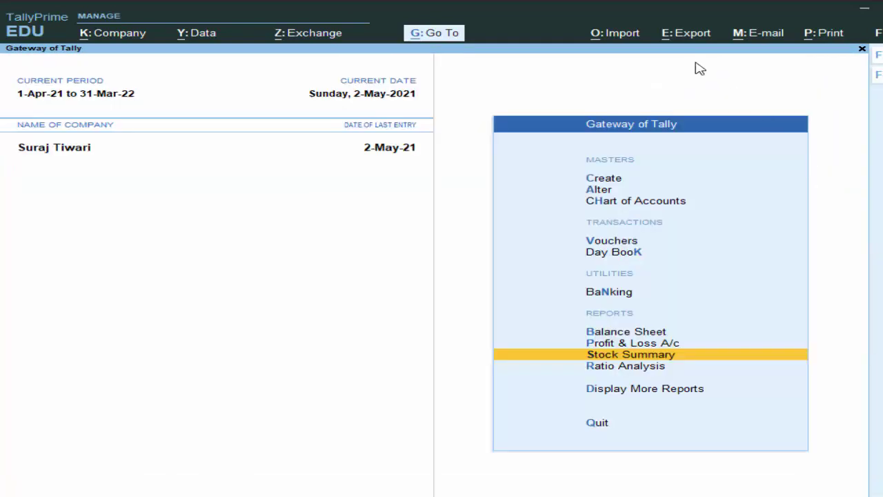
- Start a new Stock Journal inventory voucher
{"action": "key", "text": "v"}
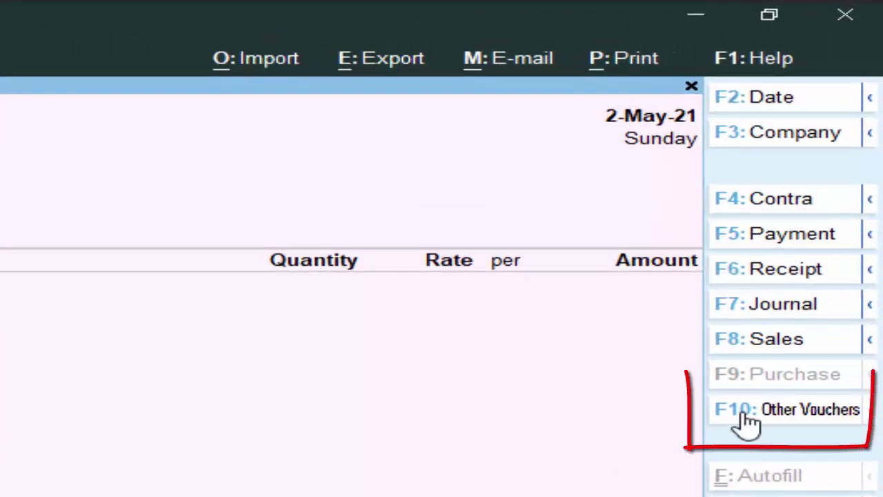
{"action": "left_click", "coordinate": [749, 418]}
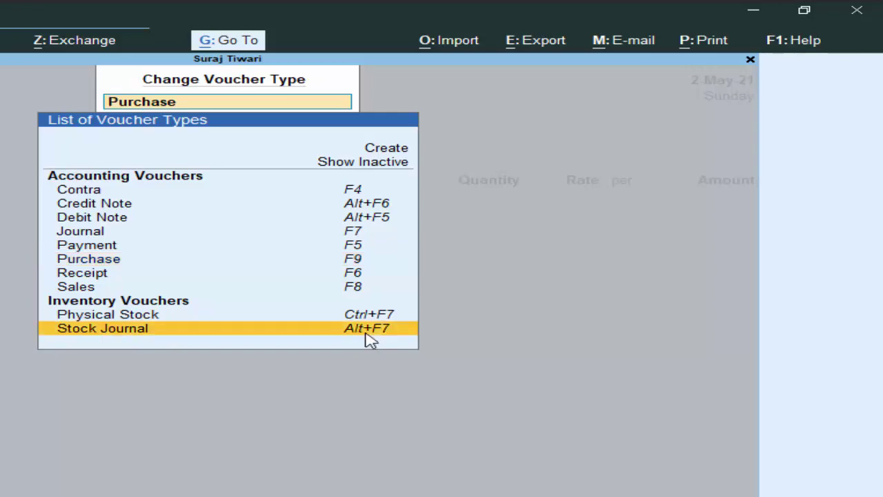
{"action": "left_click", "coordinate": [367, 329]}
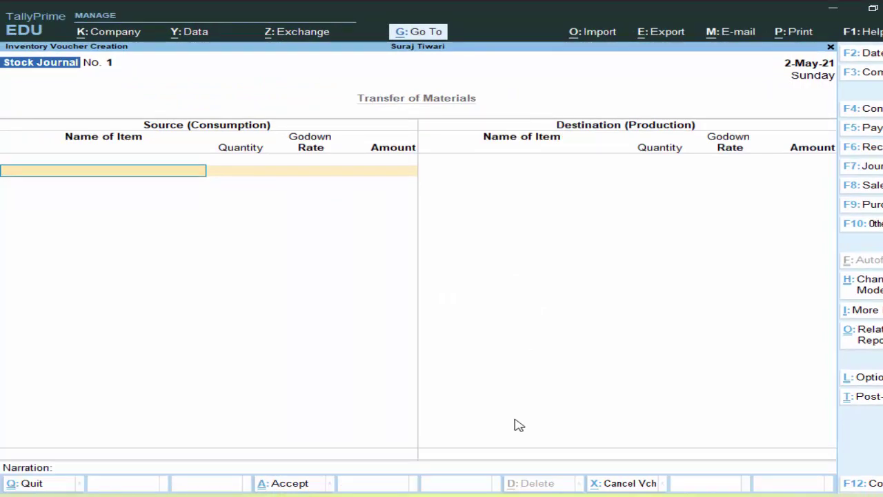
- Enter 5 nos of Wireless Keyboard from the Lakadihatta godown under Source (Consumption), keeping the default rate, and end the source list
{"action": "type", "text": "K"}
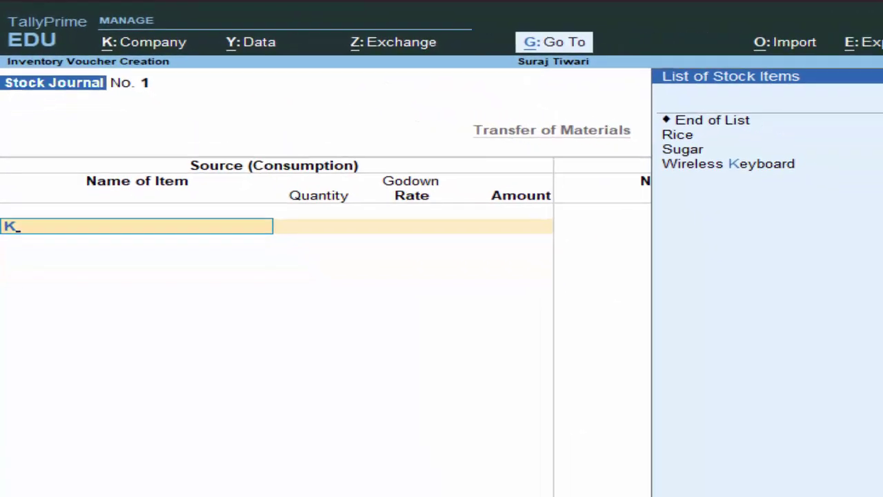
{"action": "key", "text": "Down"}
{"action": "key", "text": "Down"}
{"action": "key", "text": "Down"}
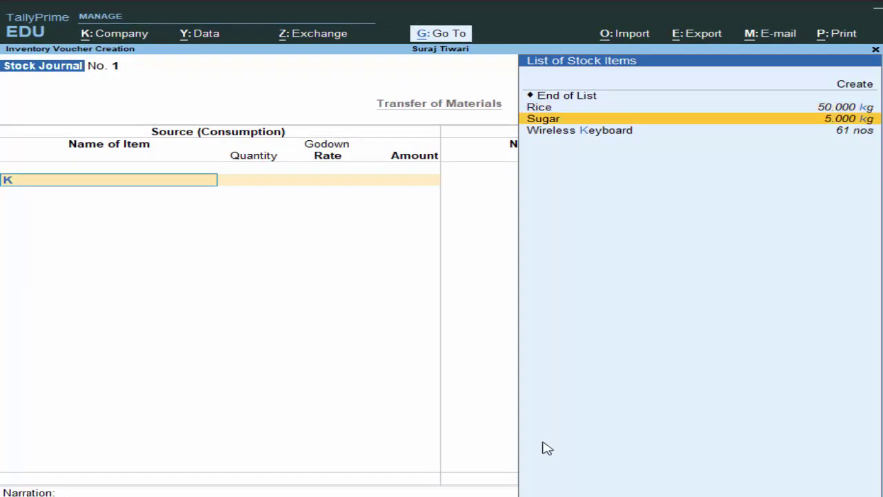
{"action": "key", "text": "Return"}
{"action": "key", "text": "Return"}
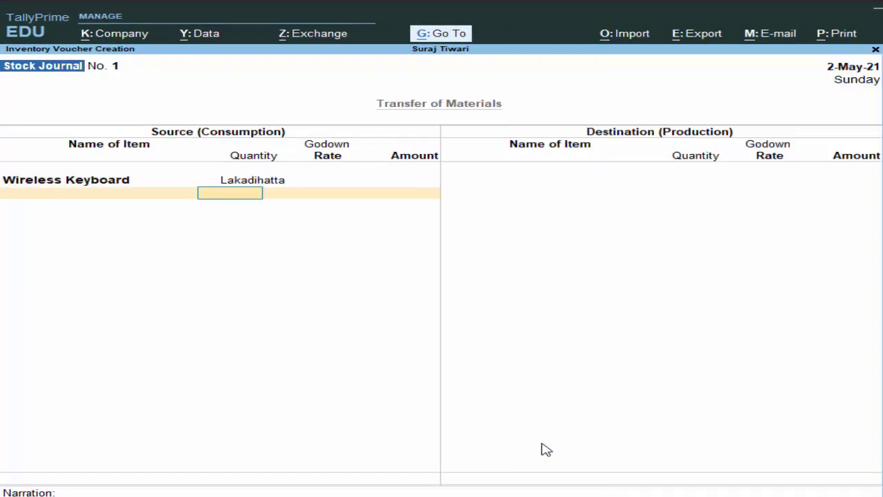
{"action": "type", "text": "5"}
{"action": "key", "text": "Return"}
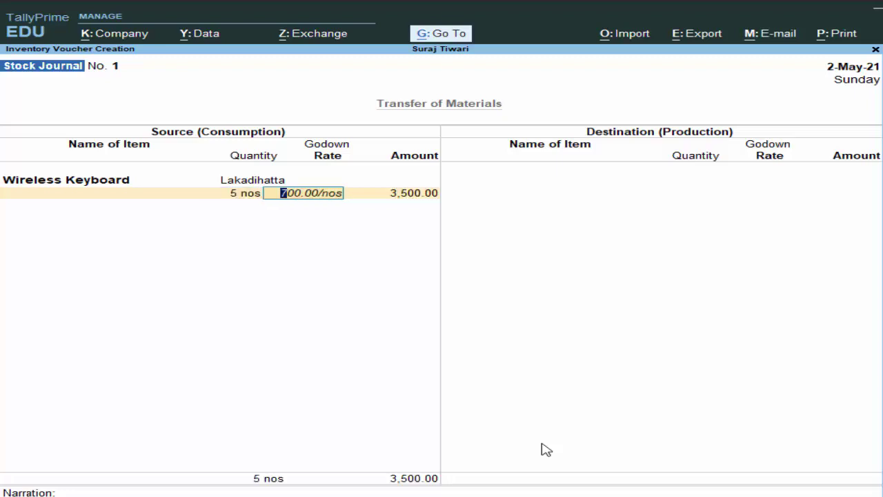
{"action": "key", "text": "Return"}
{"action": "key", "text": "Return"}
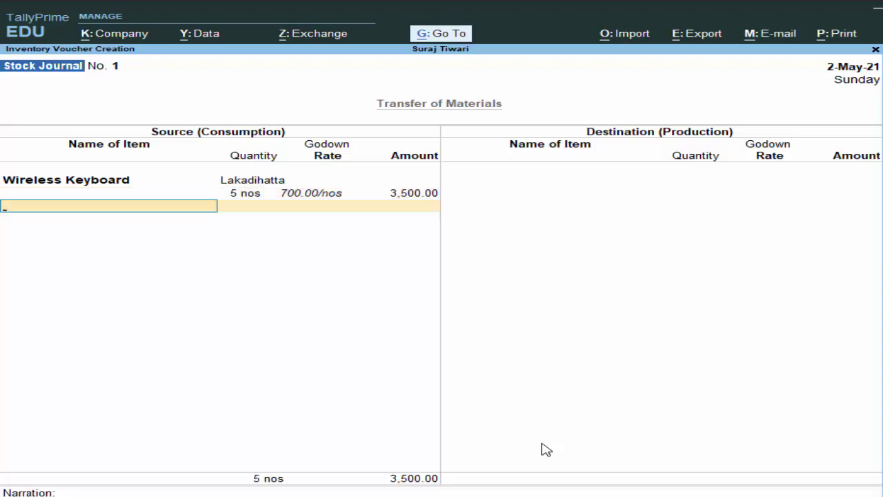
{"action": "key", "text": "Return"}
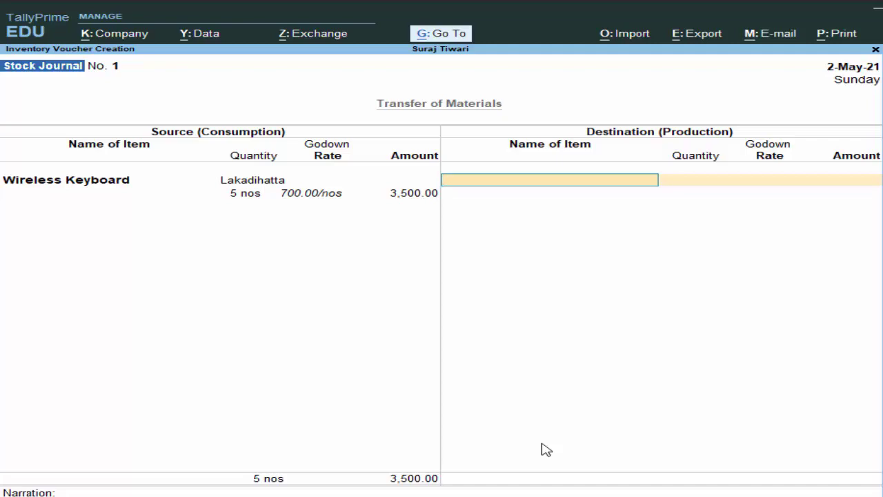
- Enter 5 nos of Wireless Keyboard into the Main Location godown under Destination (Production), keeping the default rate, and end the destination list
{"action": "type", "text": "W"}
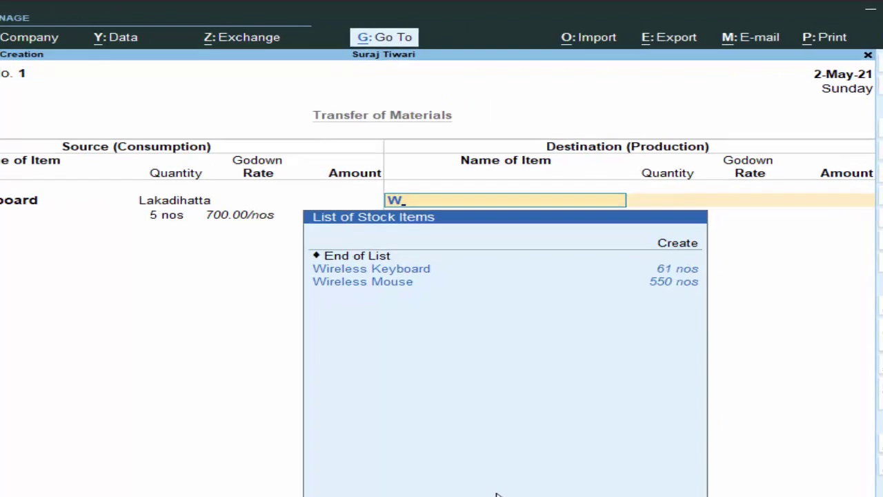
{"action": "key", "text": "Down"}
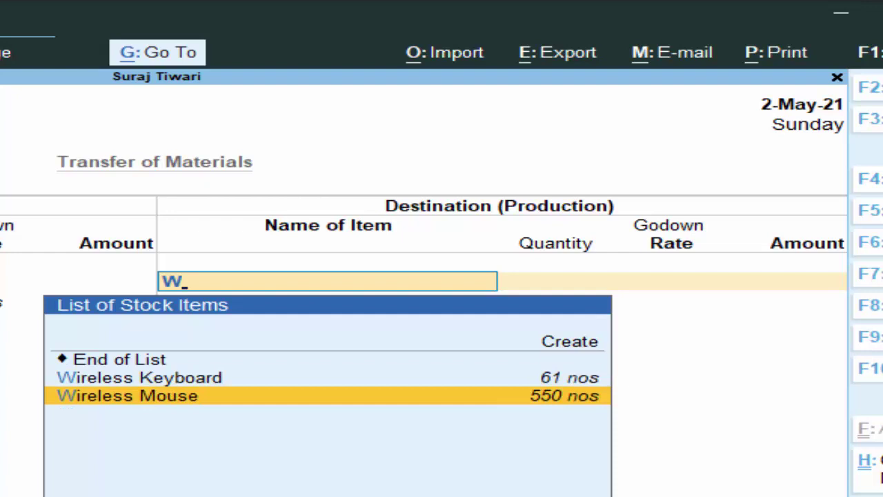
{"action": "key", "text": "Up"}
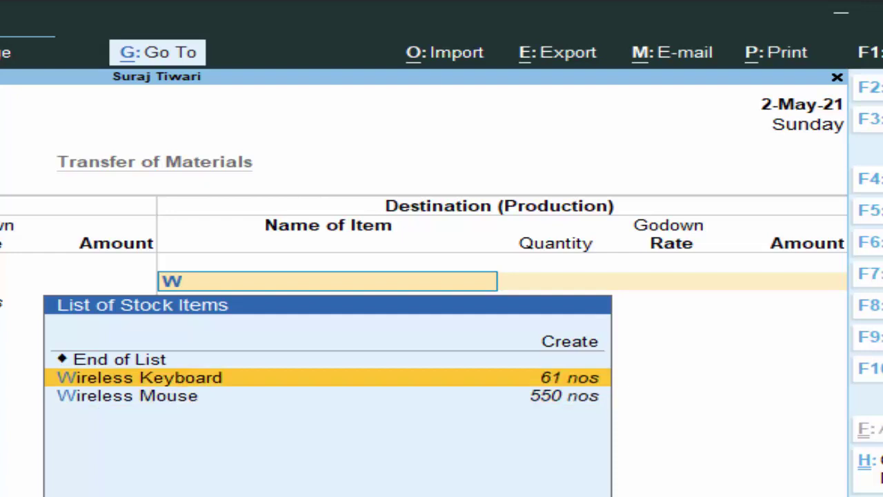
{"action": "key", "text": "Return"}
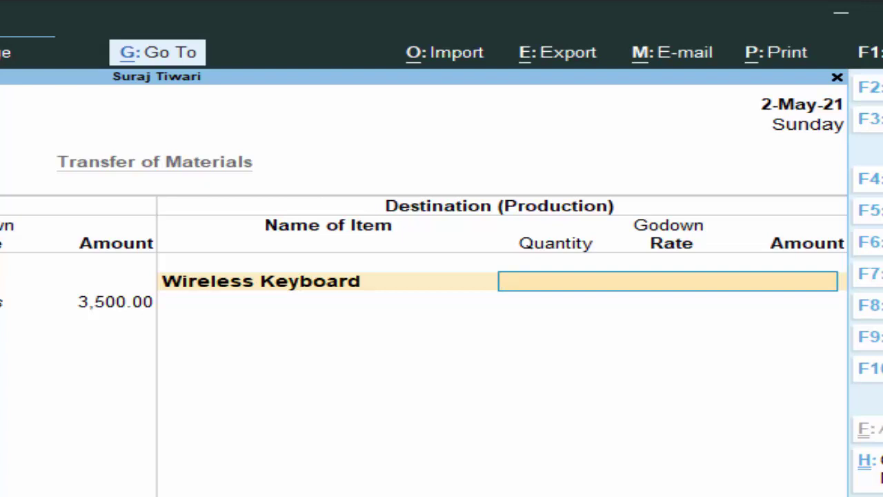
{"action": "type", "text": "N"}
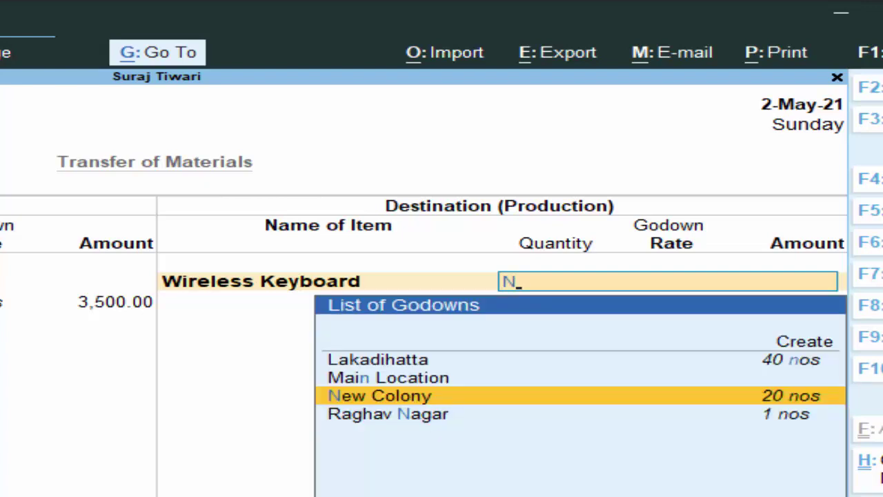
{"action": "key", "text": "Up"}
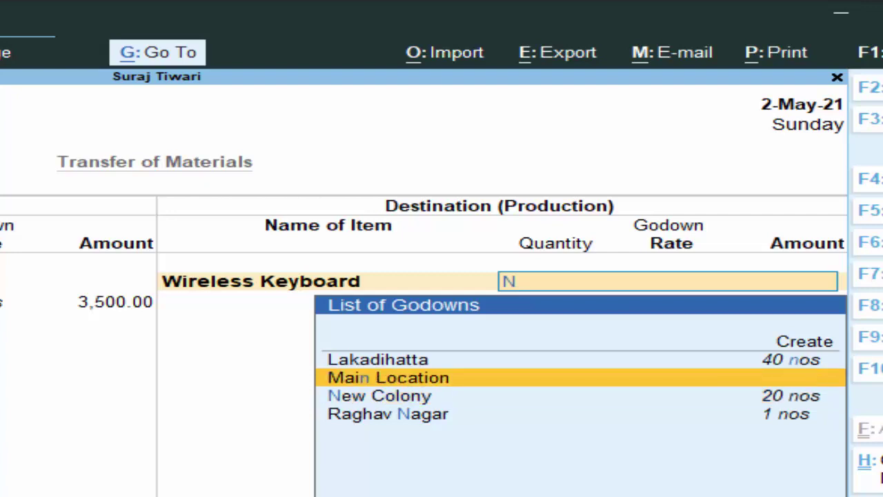
{"action": "key", "text": "Return"}
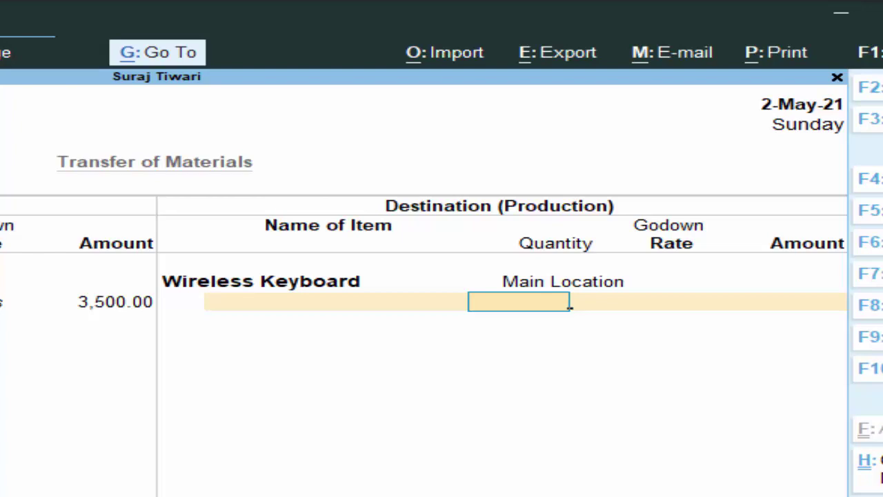
{"action": "key", "text": "Return"}
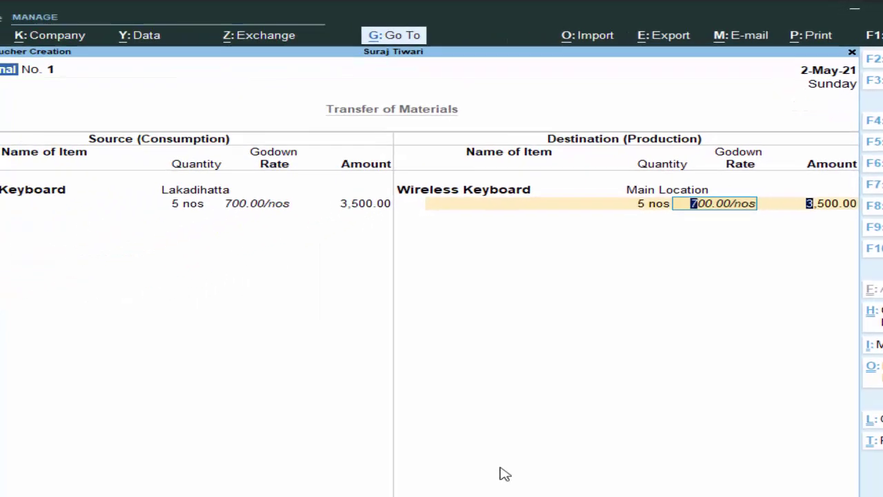
{"action": "key", "text": "Return"}
{"action": "key", "text": "Return"}
{"action": "key", "text": "Return"}
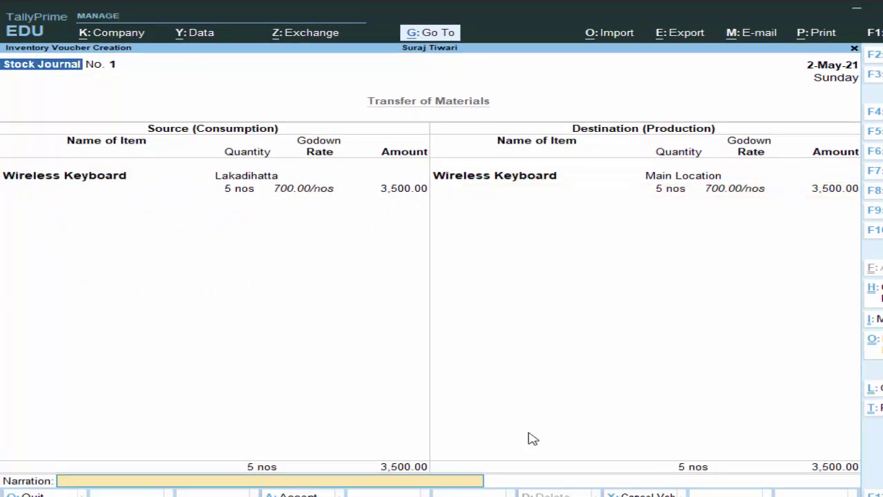
- Save the Stock Journal voucher with a blank narration and return to the Gateway of Tally
{"action": "key", "text": "Return"}
{"action": "key", "text": "Return"}
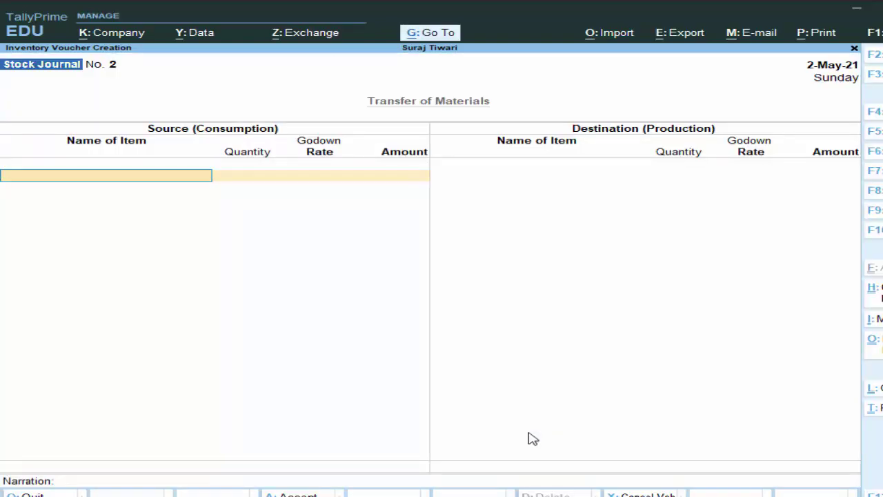
{"action": "key", "text": "Escape"}
{"action": "key", "text": "Return"}
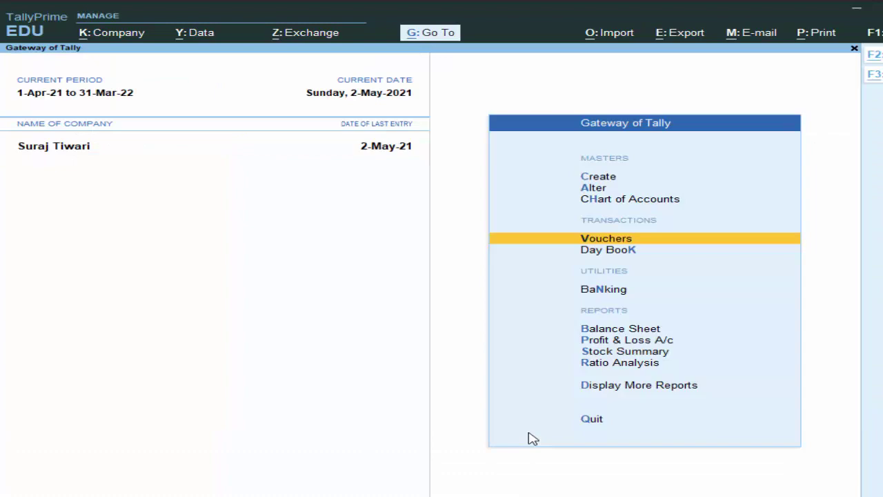
- View the Godown Summary for Main Location to check the transferred stock
{"action": "key", "text": "alt+g"}
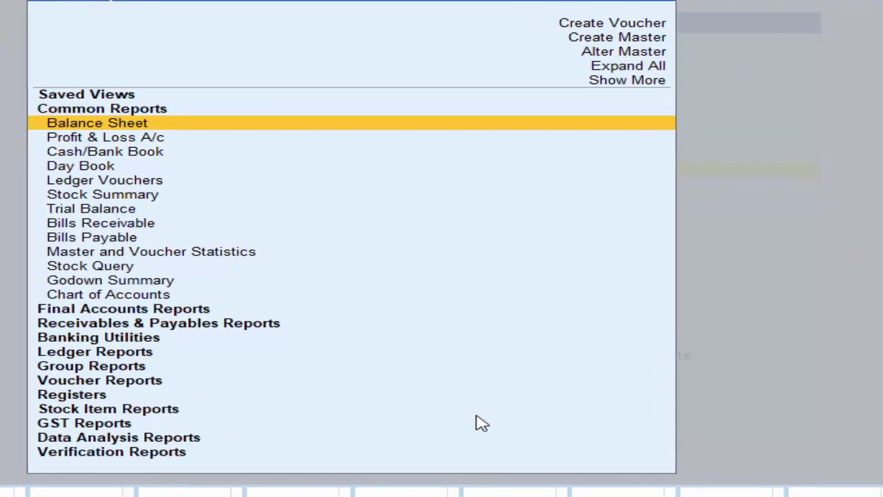
{"action": "key", "text": "Down"}
{"action": "key", "text": "Down"}
{"action": "key", "text": "Down"}
{"action": "key", "text": "Down"}
{"action": "key", "text": "Down"}
{"action": "key", "text": "Down"}
{"action": "key", "text": "Down"}
{"action": "key", "text": "Down"}
{"action": "key", "text": "Down"}
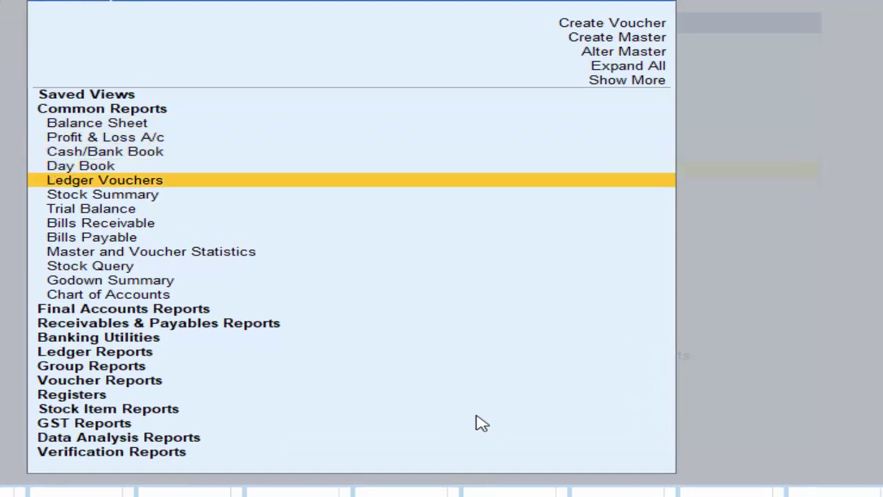
{"action": "key", "text": "Down"}
{"action": "key", "text": "Down"}
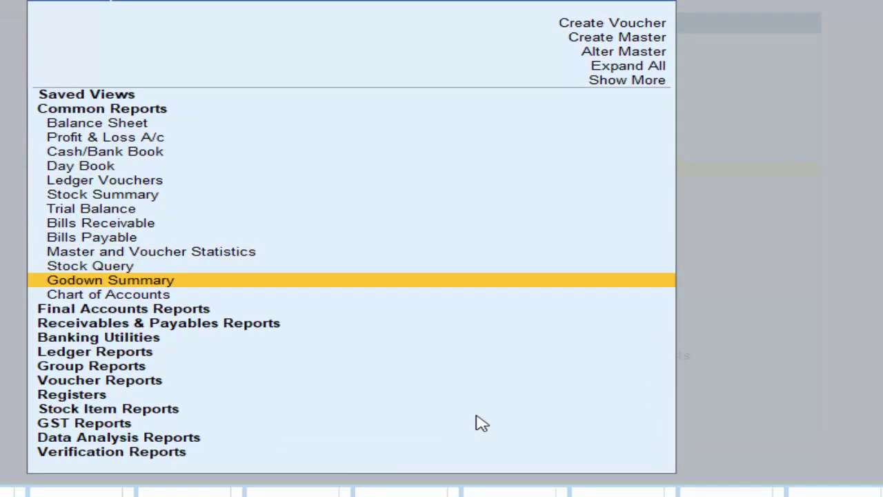
{"action": "key", "text": "Return"}
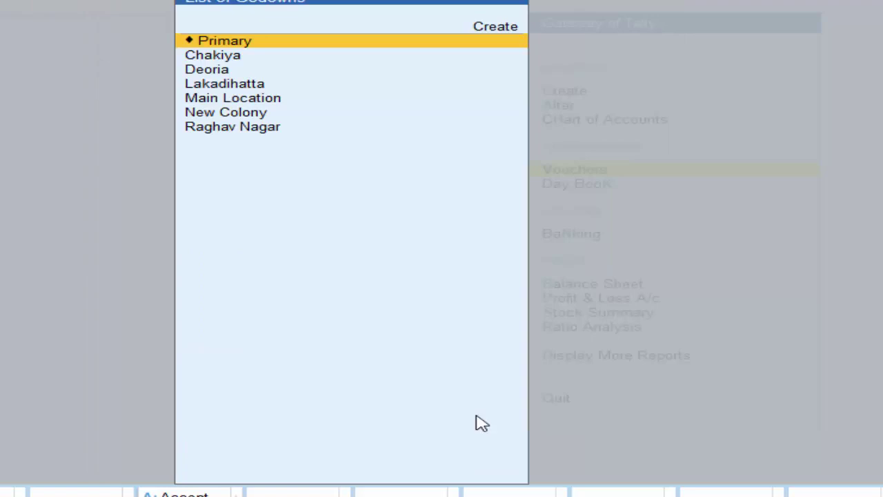
{"action": "key", "text": "Down"}
{"action": "key", "text": "Down"}
{"action": "key", "text": "Down"}
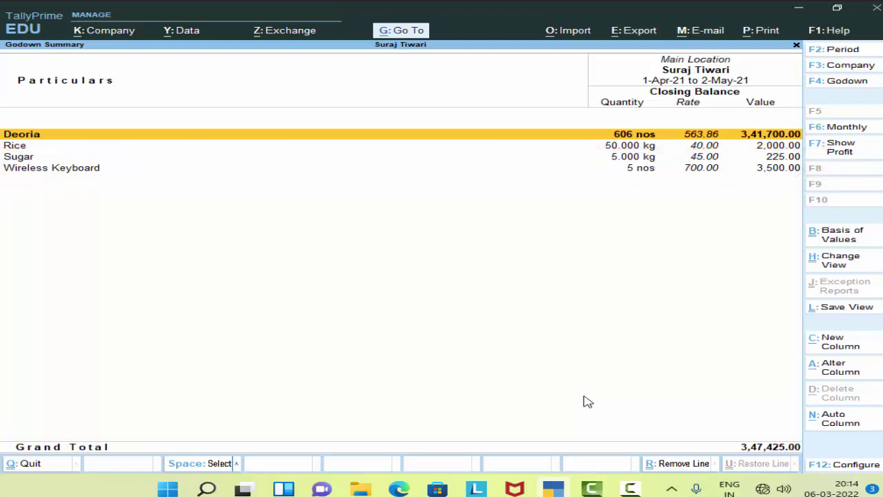
- Close the Godown Summary and open a new Stock Journal voucher
{"action": "key", "text": "Escape"}
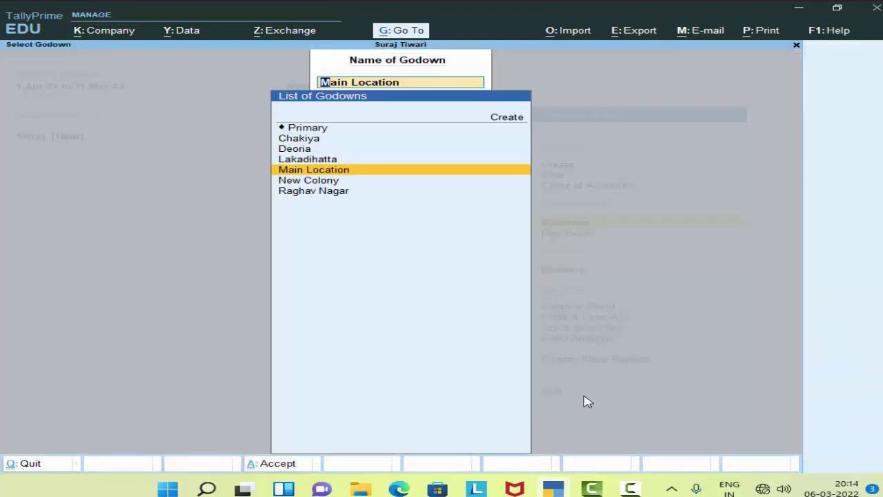
{"action": "key", "text": "Escape"}
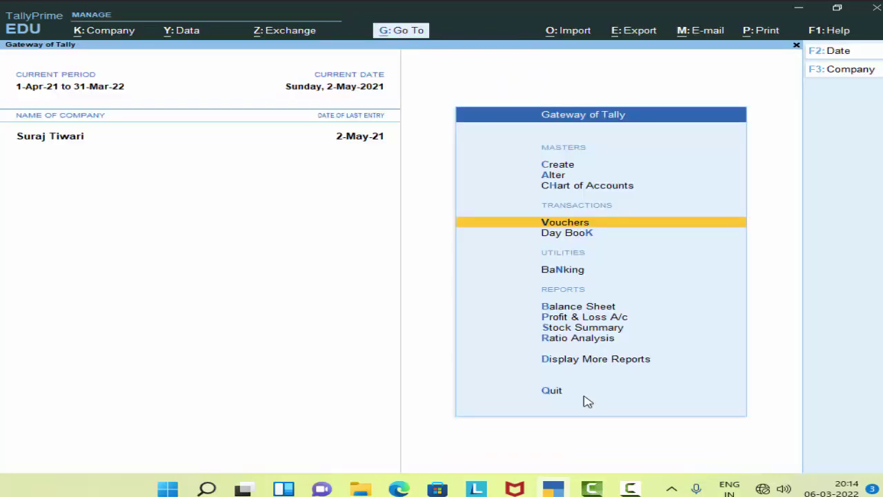
{"action": "key", "text": "v"}
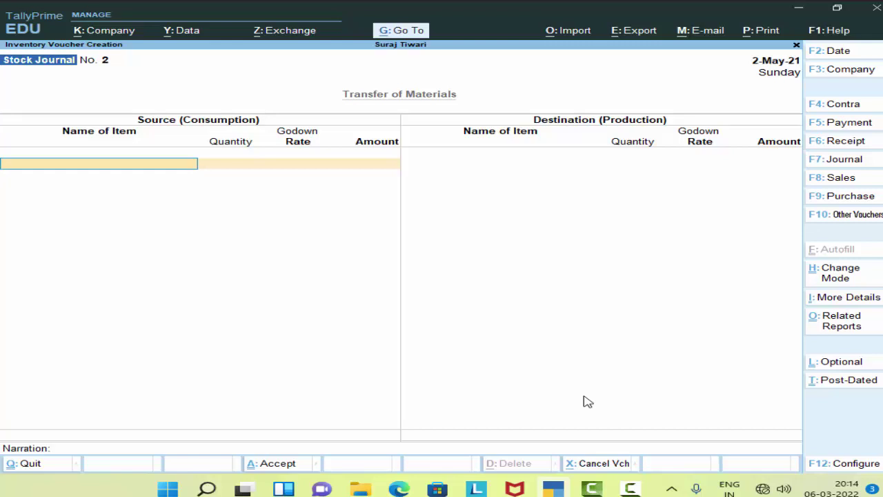
{"action": "key", "text": "alt+g"}
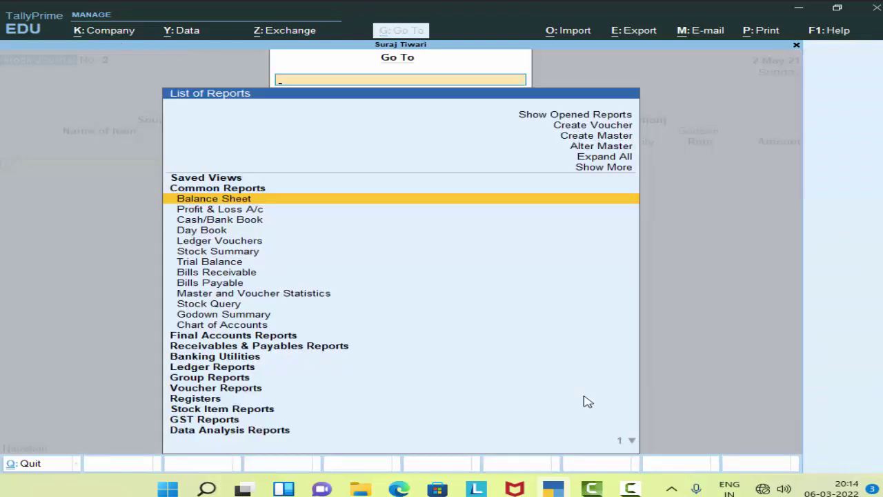
{"action": "key", "text": "Down"}
{"action": "key", "text": "Down"}
{"action": "key", "text": "Down"}
{"action": "key", "text": "Down"}
{"action": "key", "text": "Down"}
{"action": "key", "text": "Down"}
{"action": "key", "text": "Down"}
{"action": "key", "text": "Down"}
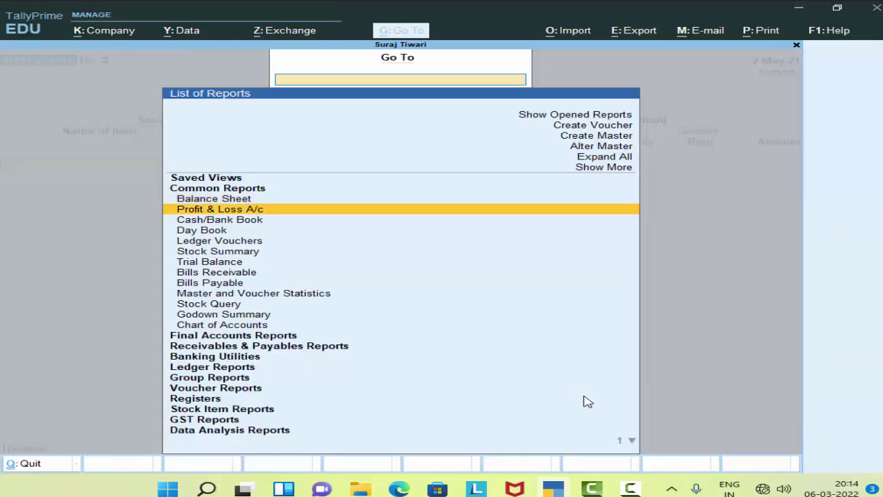
{"action": "key", "text": "Down"}
{"action": "key", "text": "Down"}
{"action": "key", "text": "Down"}
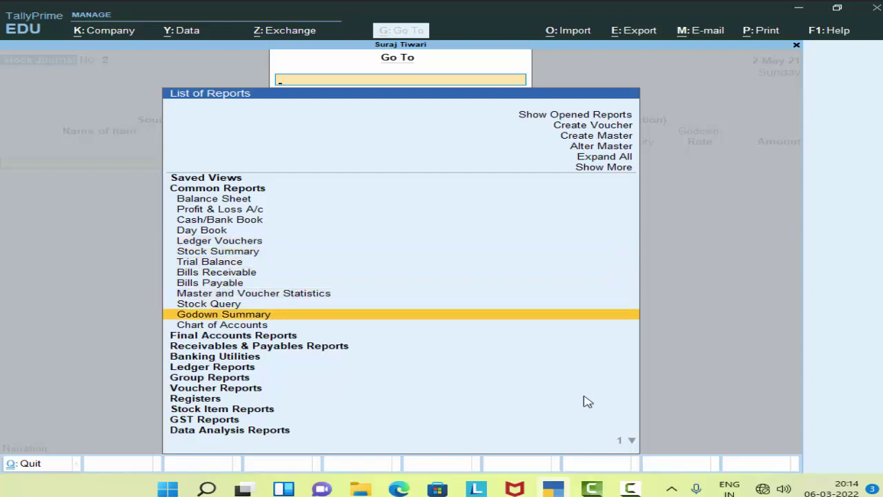
{"action": "key", "text": "Return"}
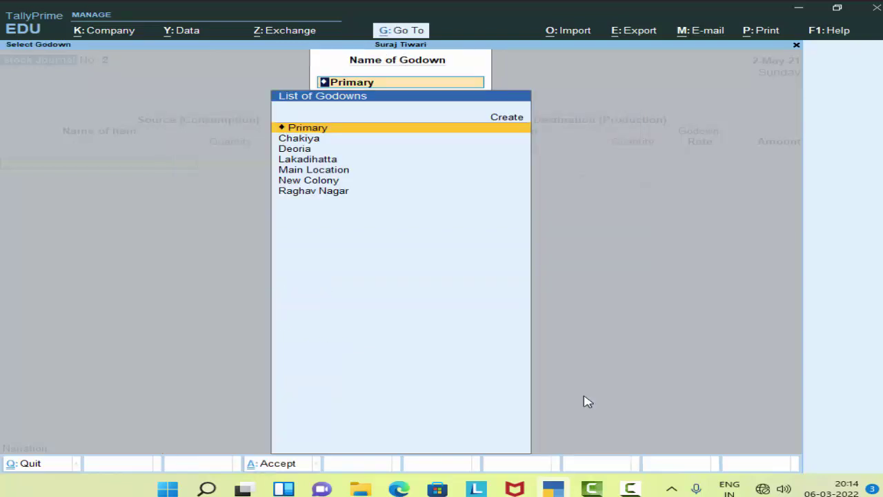
{"action": "key", "text": "Escape"}
{"action": "key", "text": "Escape"}
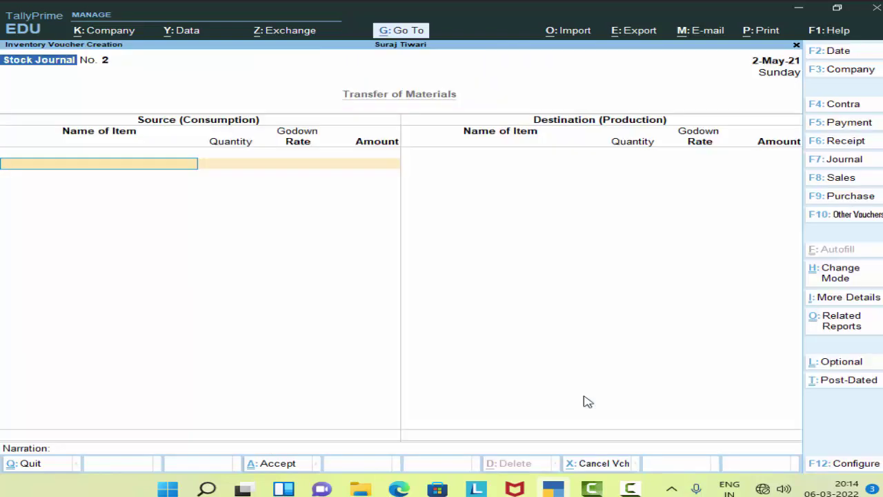